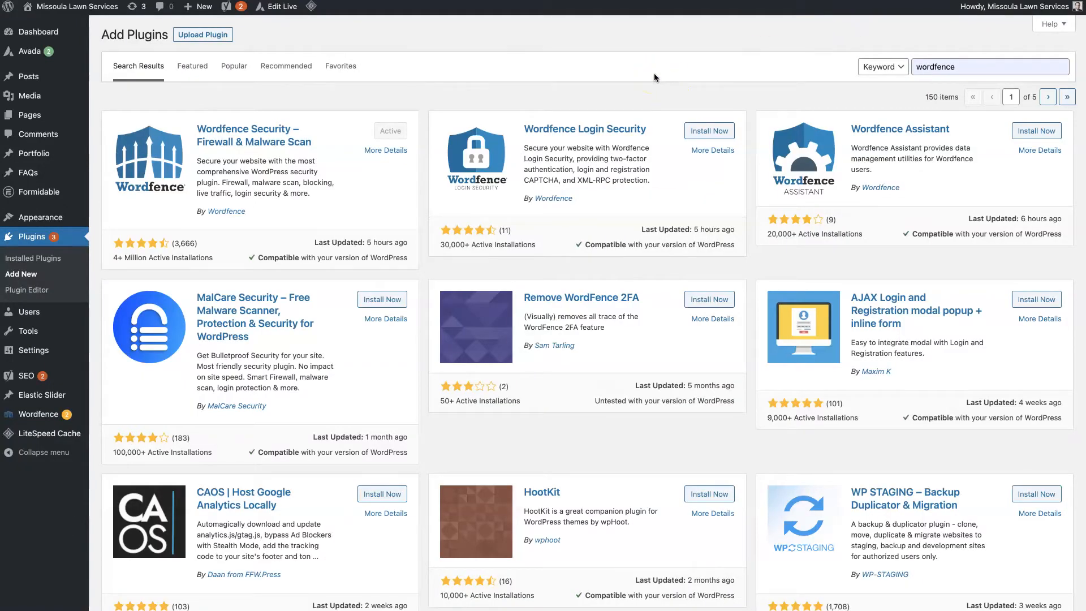
- Review the Wordfence dashboard, including the site's firewall summary and the network's total attacks blocked
left_click(958, 66)
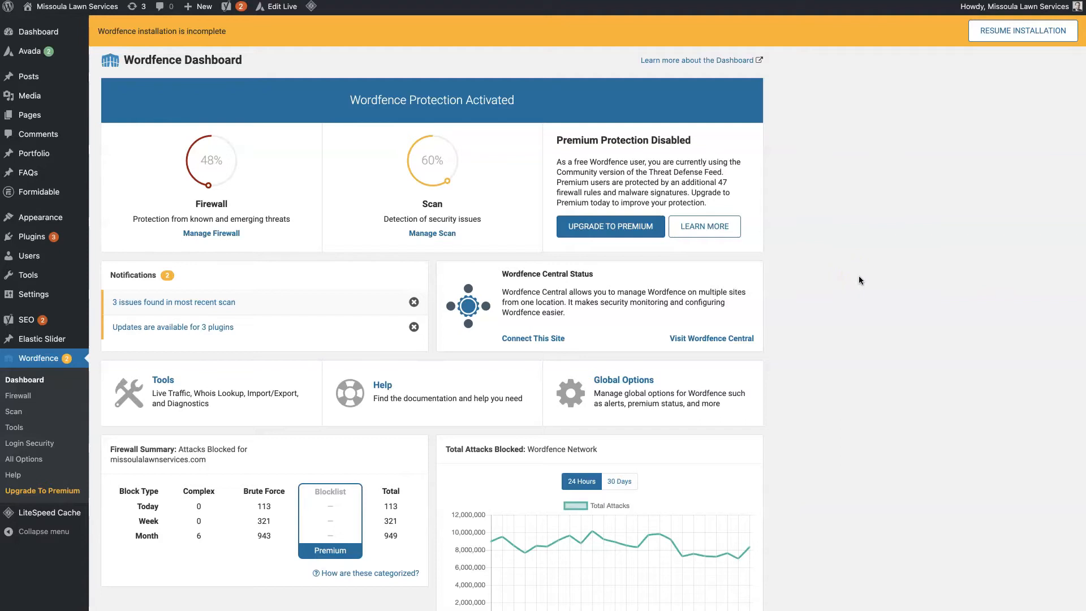
scroll(859, 276, "down", 3)
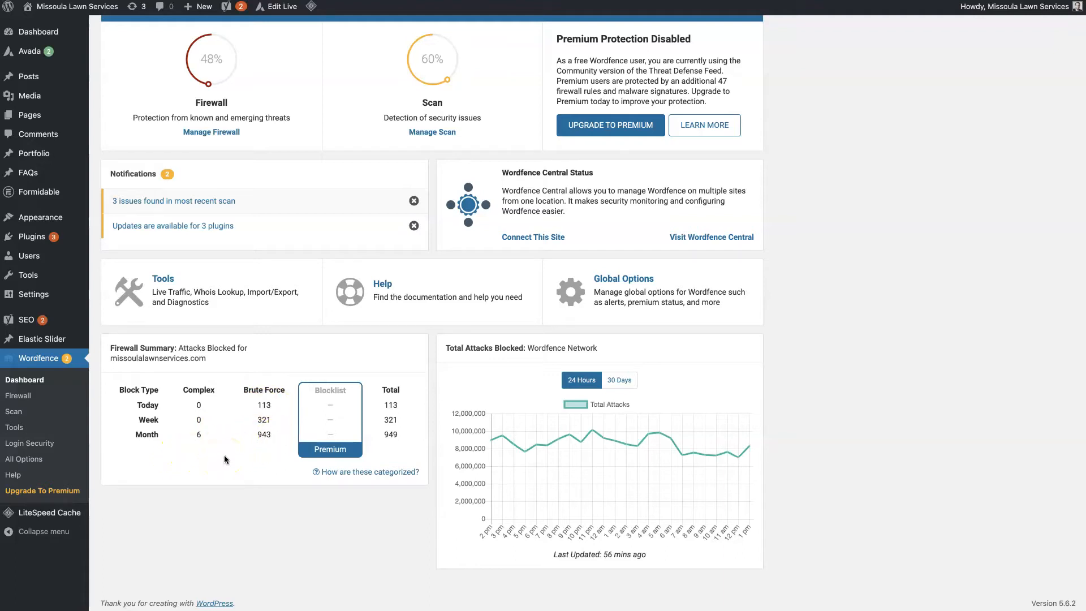
scroll(224, 459, "up", 3)
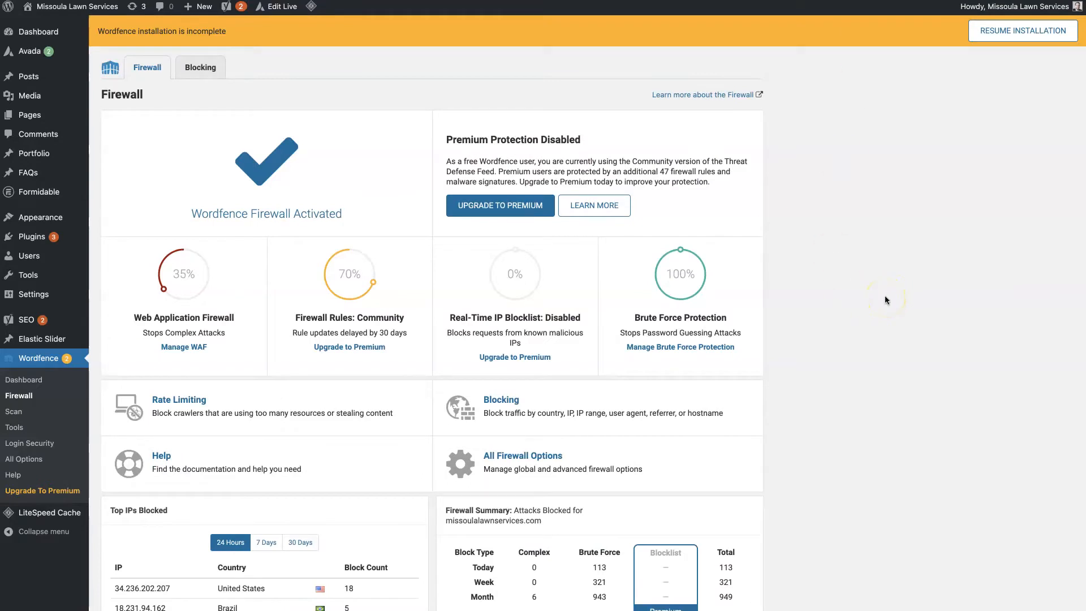
- Examine the Wordfence Firewall page's protection statuses, the Premium note about additional firewall rules, and the top blocked IPs
scroll(396, 414, "down", 1)
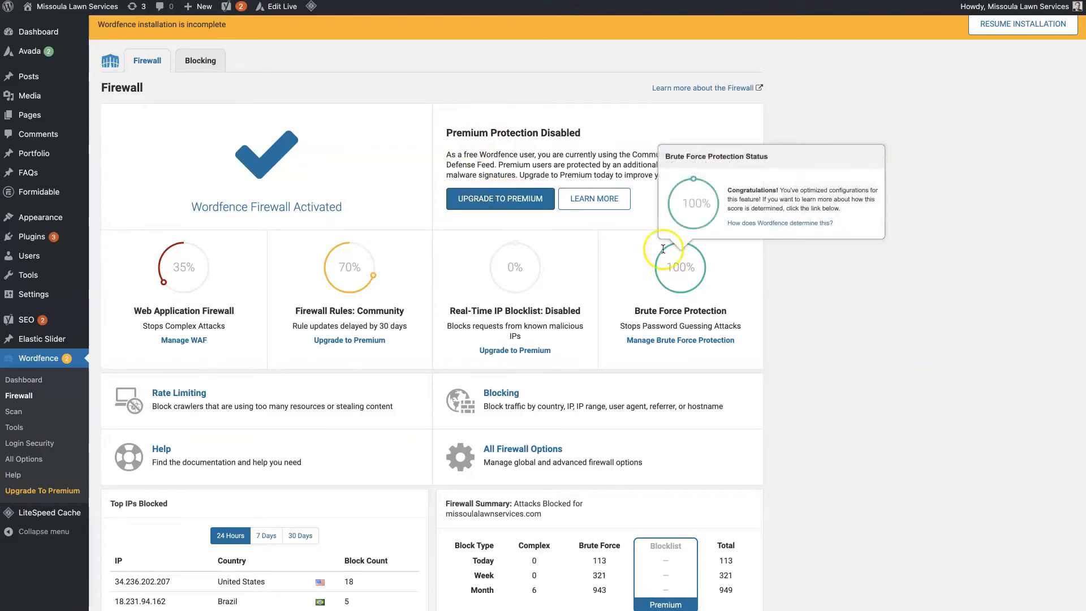
left_click(660, 164)
left_click_drag(660, 163, 711, 165)
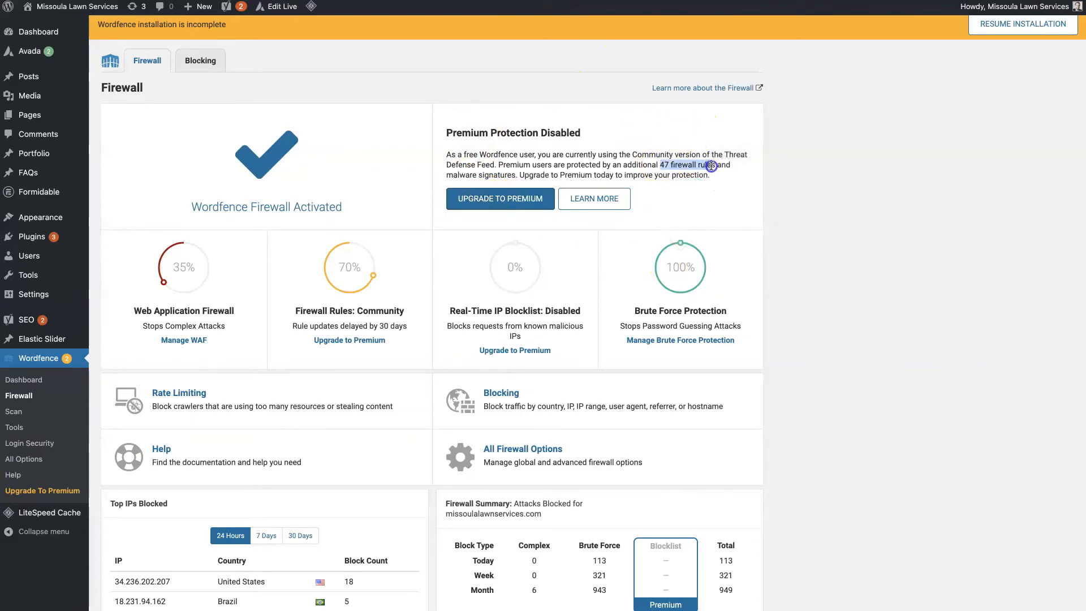
left_click(835, 193)
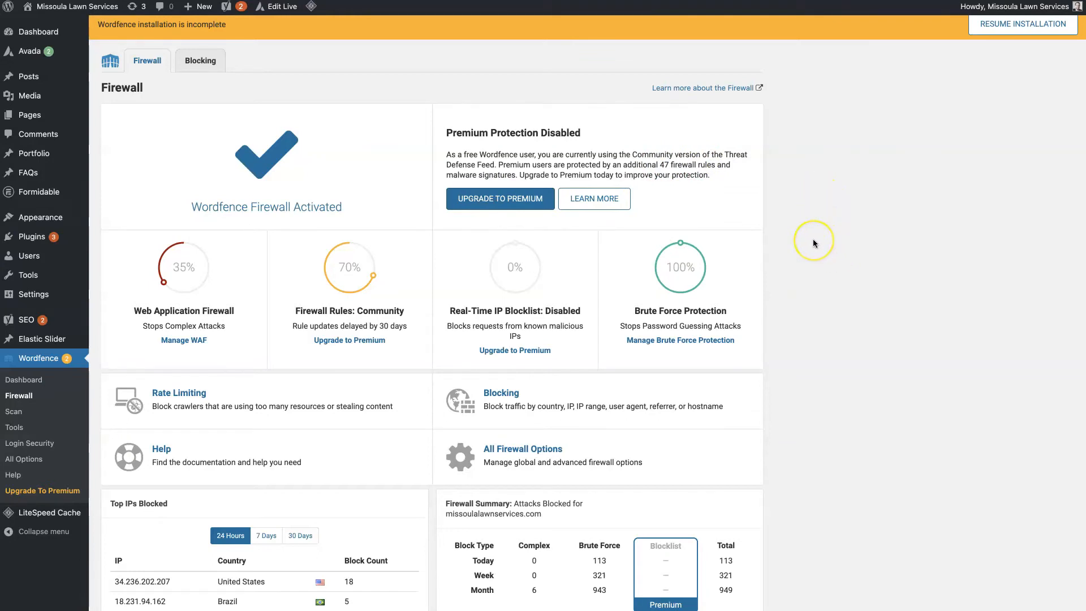
scroll(813, 238, "down", 5)
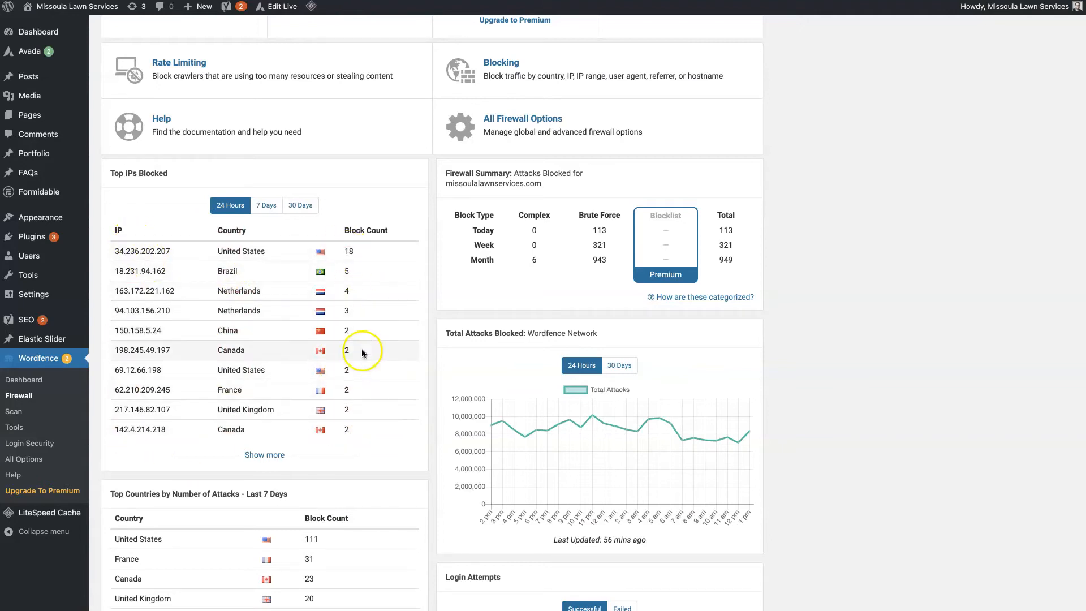
scroll(362, 350, "up", 5)
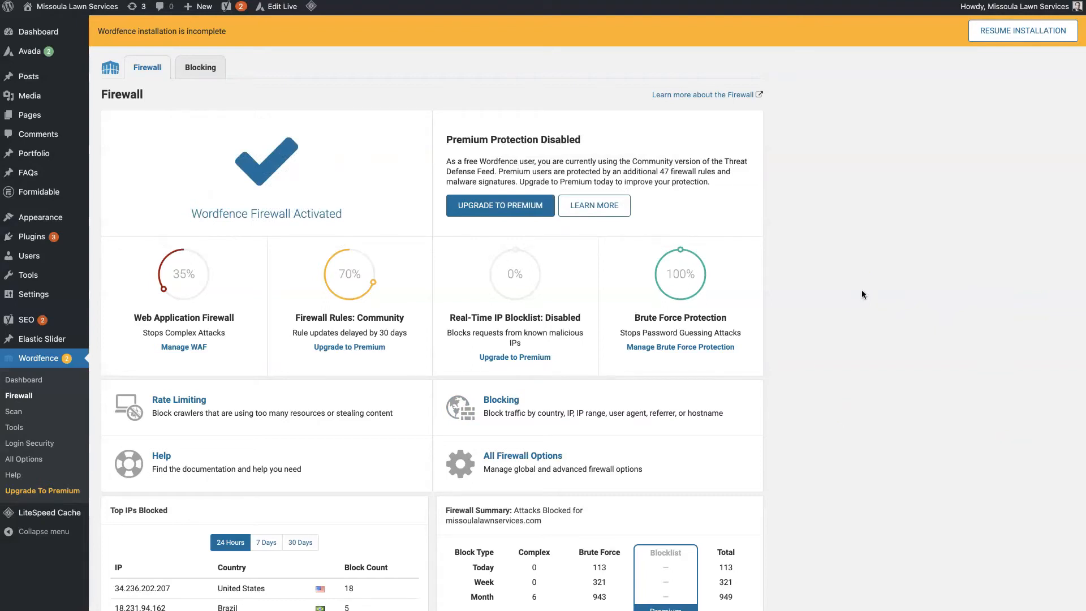
- Examine the Total Attacks Blocked chart for the last 24 hours on the Firewall page, checking individual hourly points
scroll(832, 286, "down", 10)
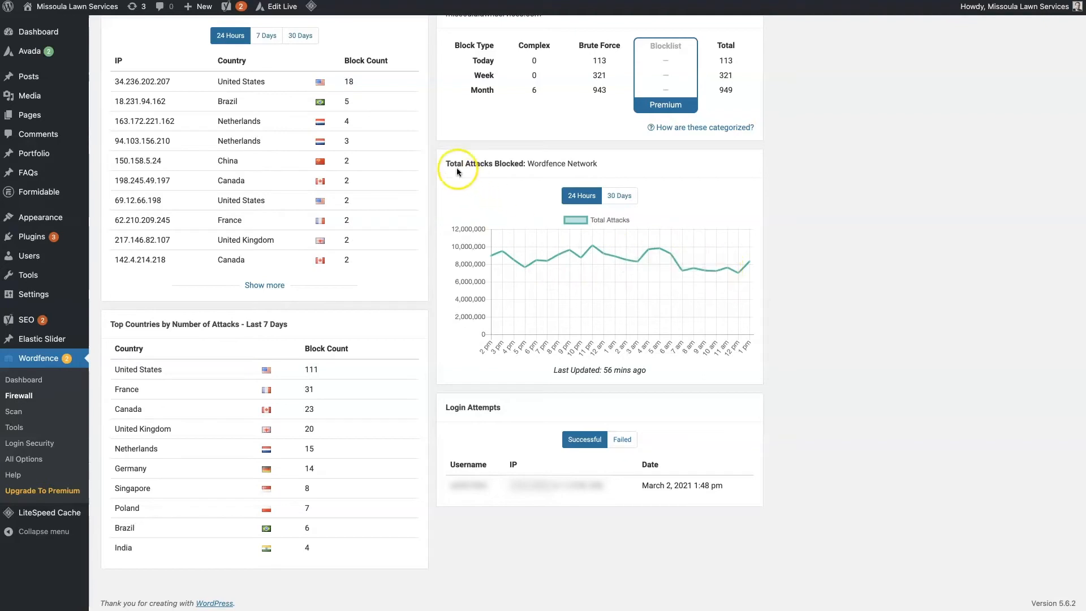
left_click_drag(525, 164, 448, 164)
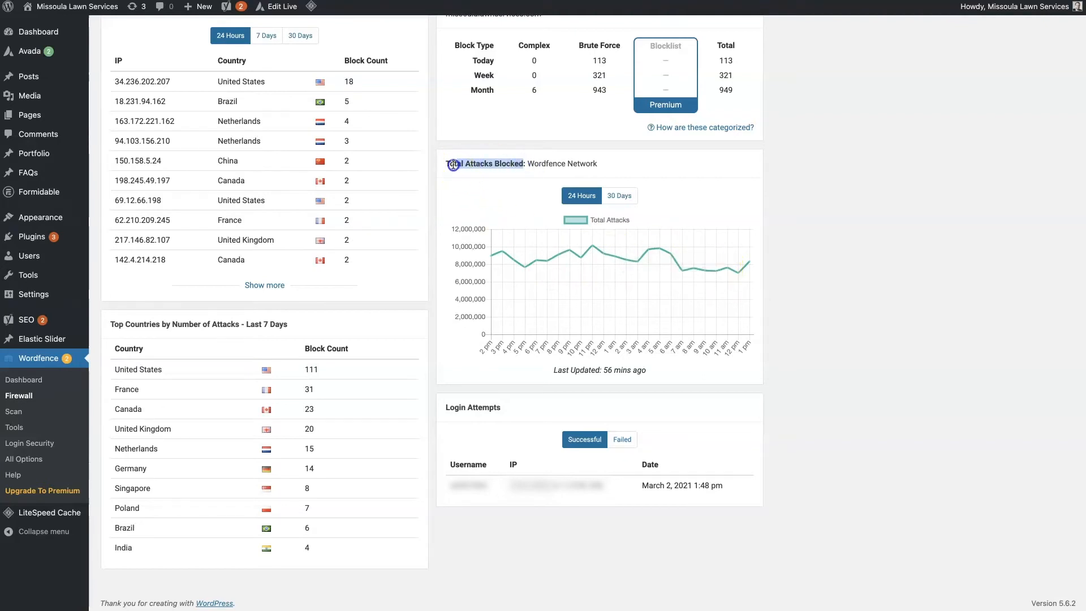
left_click(555, 171)
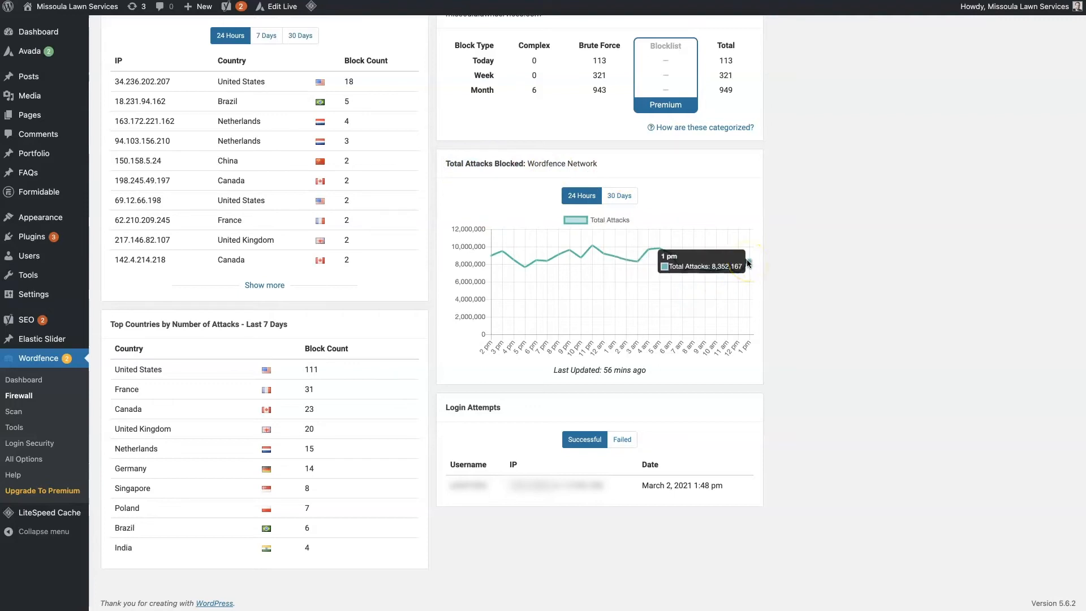
mouse_move(655, 251)
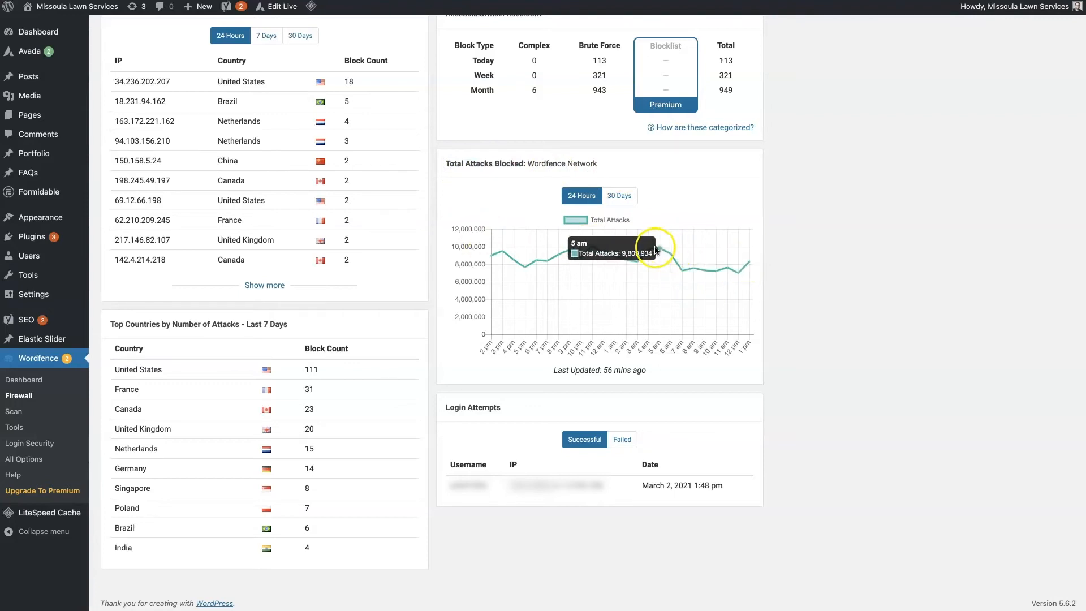
left_click(587, 246)
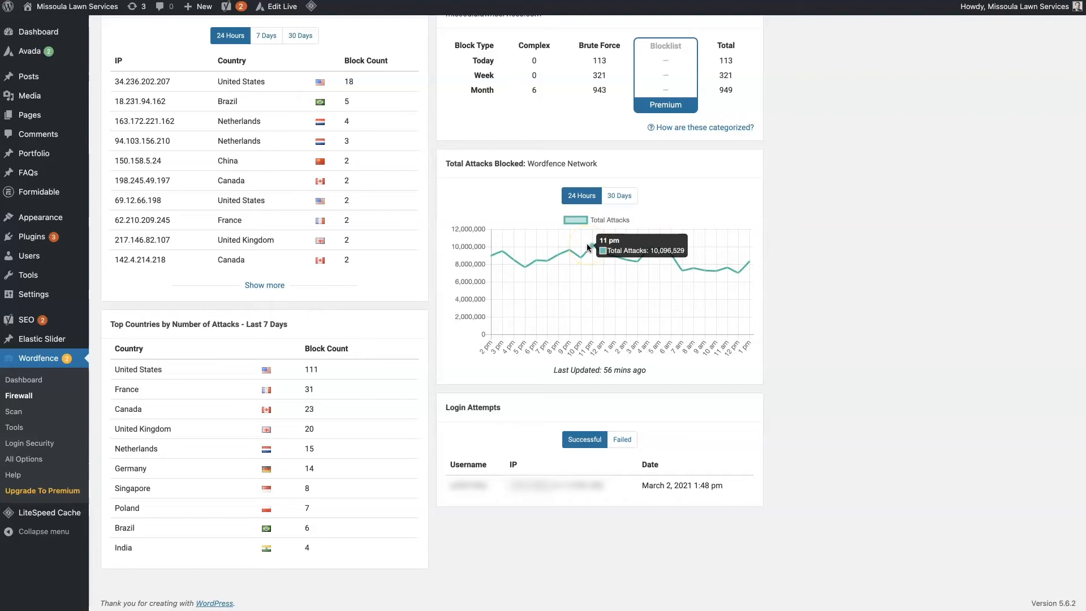
left_click(774, 320)
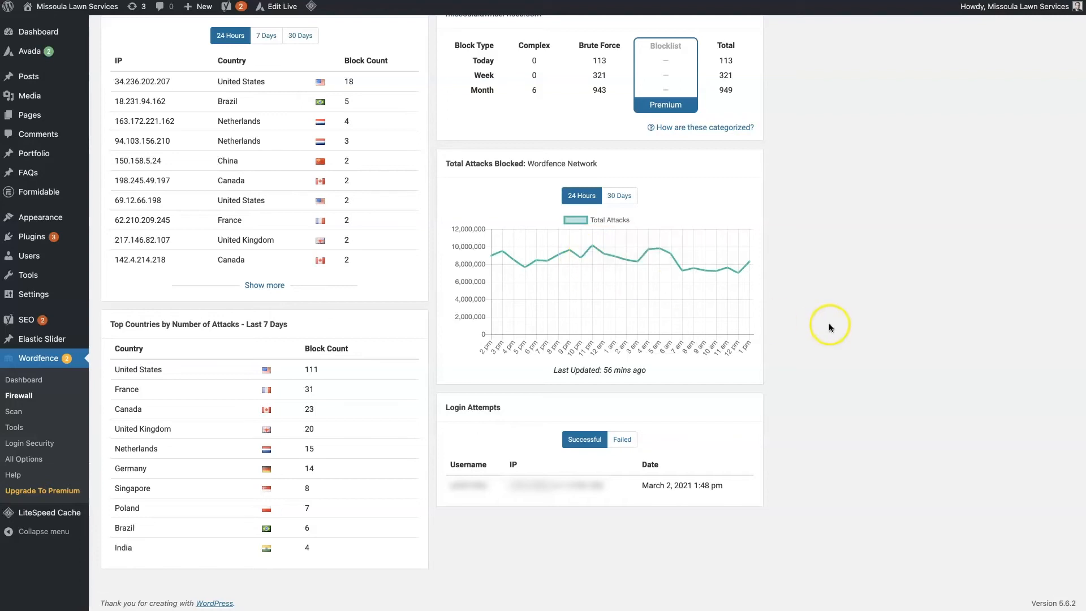
left_click(815, 301)
scroll(816, 308, "up", 10)
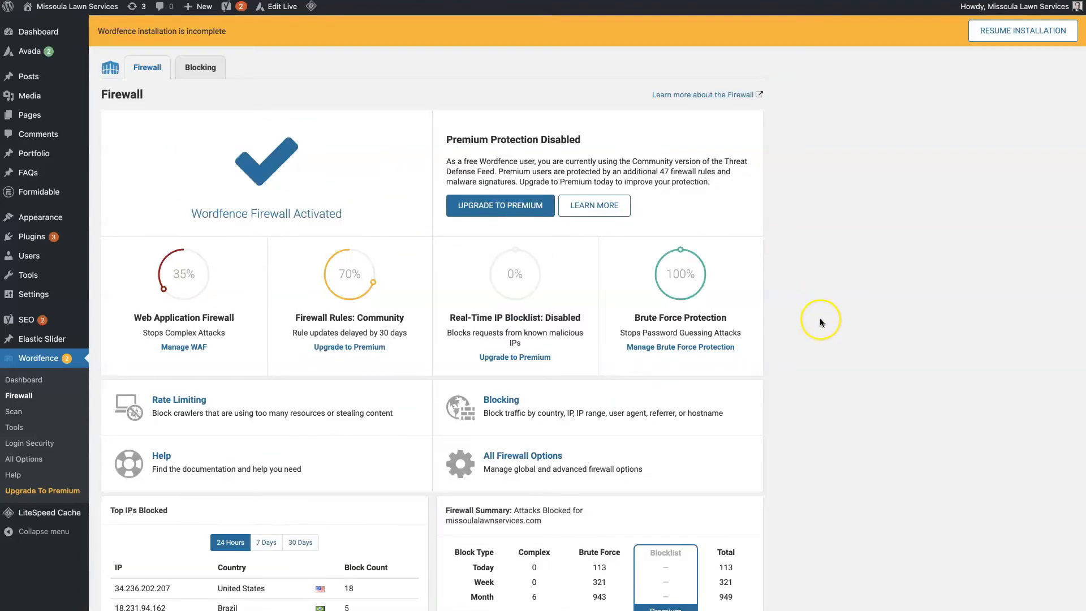
- Open the Wordfence Scan page and review the scan stages and the issues listed under Results Found
left_click(838, 305)
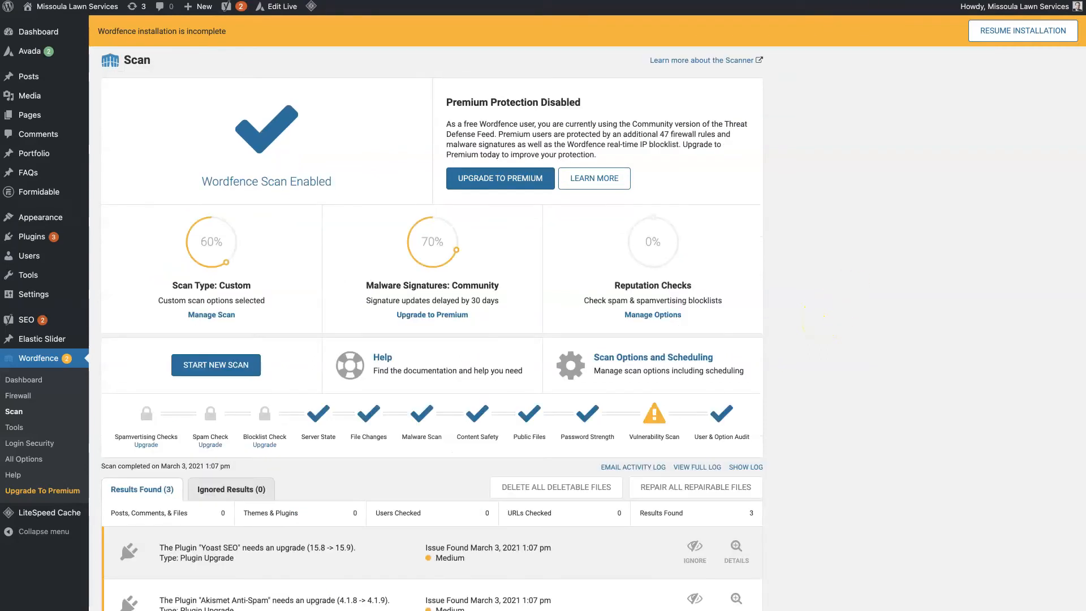
left_click(826, 395)
scroll(826, 395, "down", 2)
scroll(825, 396, "down", 2)
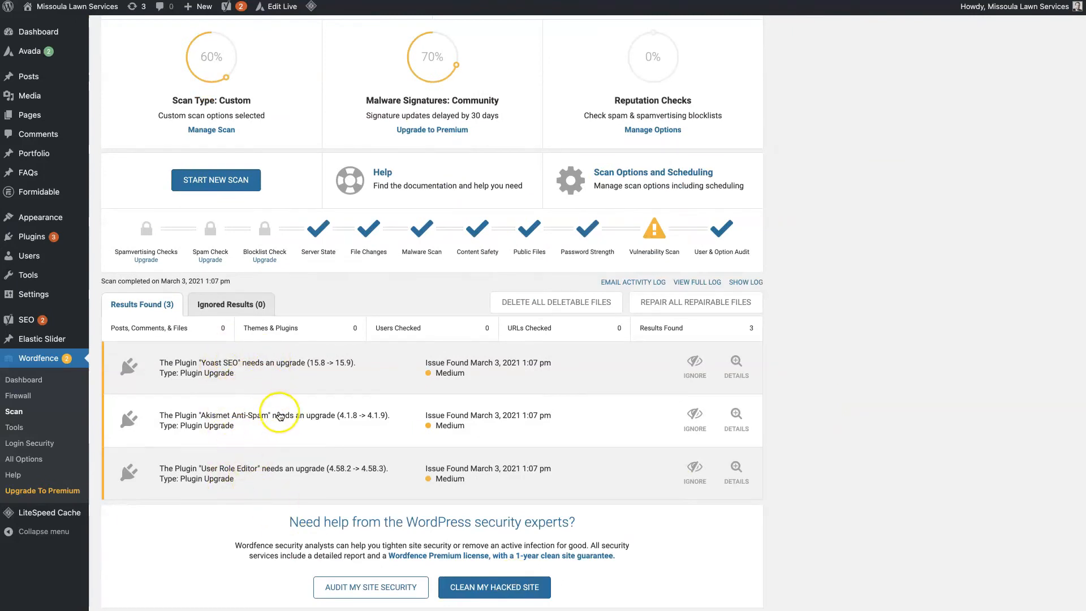
scroll(280, 412, "up", 3)
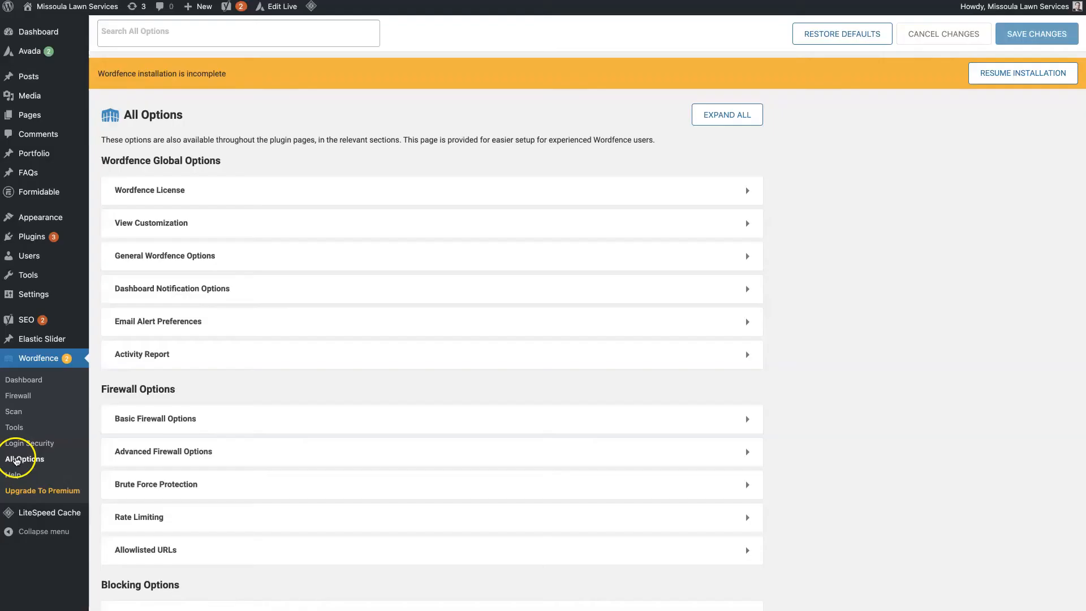
- On Wordfence's All Options page, expand Advanced Firewall Options, review its allowlist settings and rules, and collapse the section
scroll(372, 377, "down", 10)
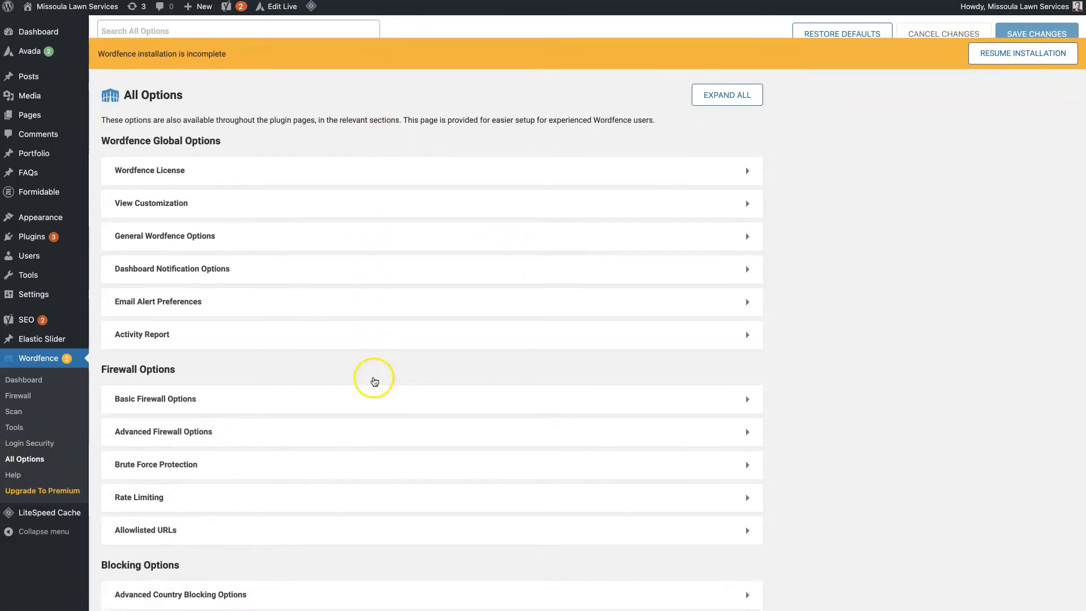
scroll(374, 382, "up", 10)
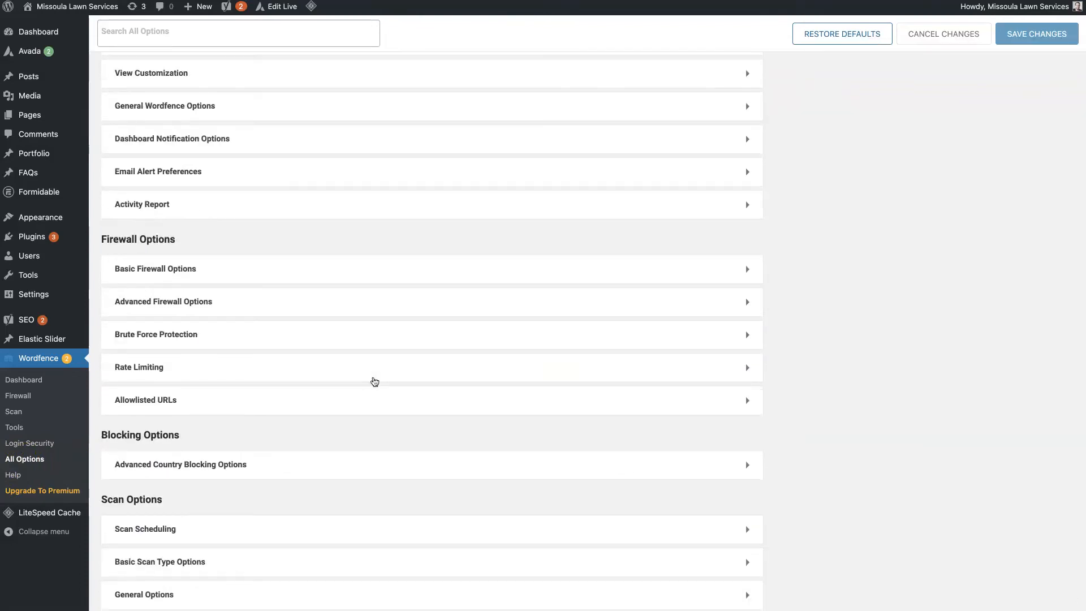
scroll(375, 381, "down", 3)
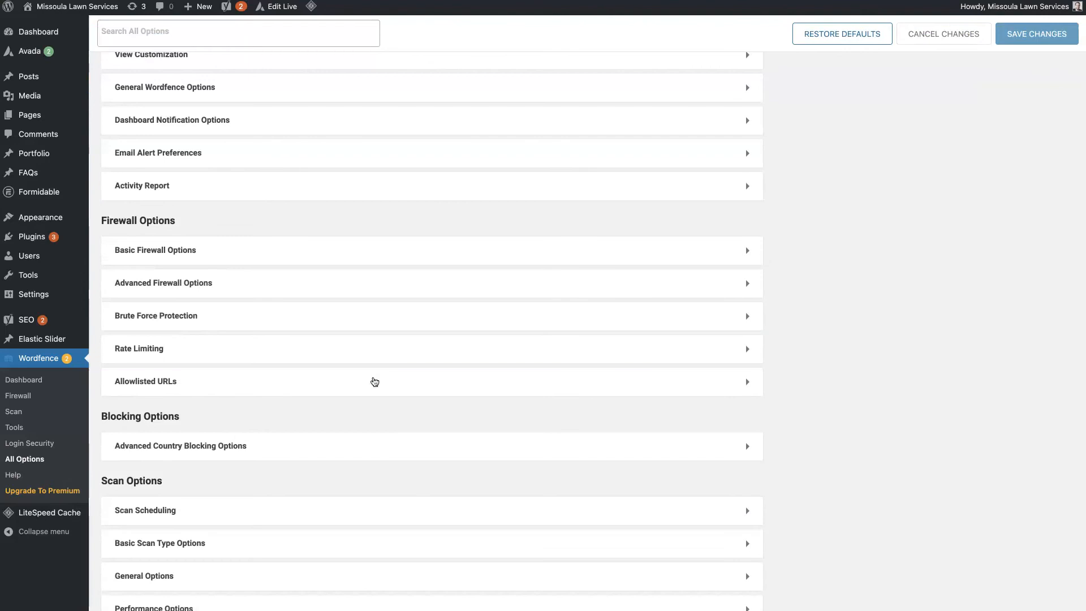
left_click(399, 283)
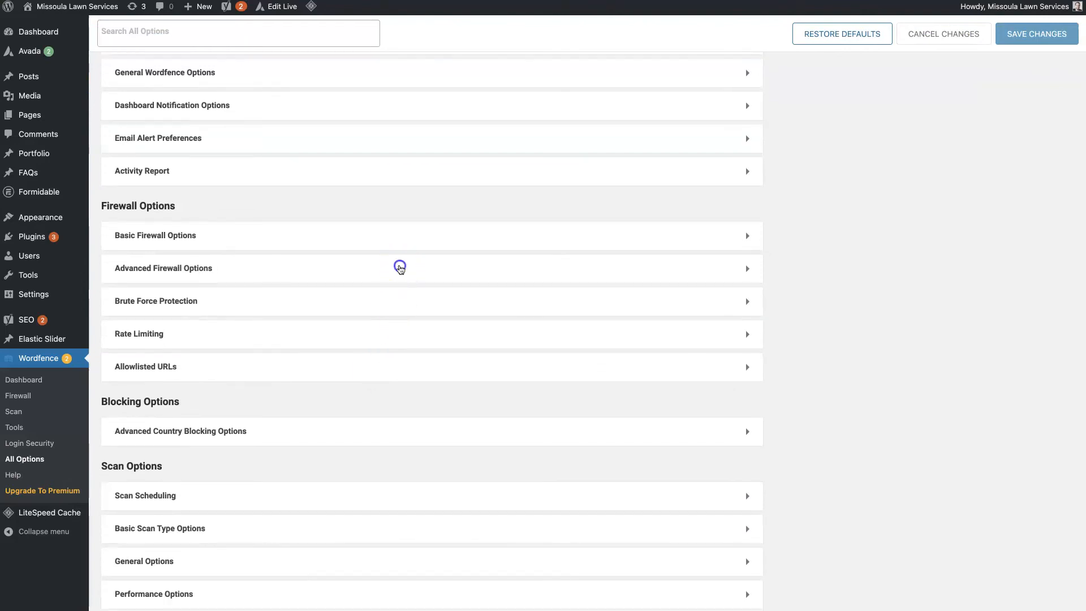
scroll(395, 346, "down", 8)
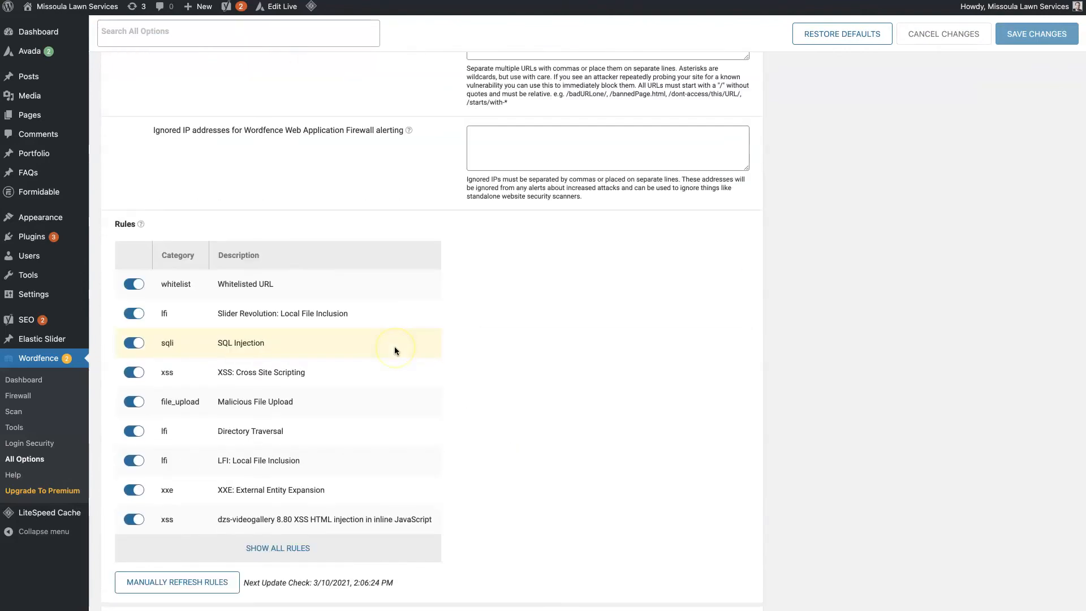
scroll(395, 346, "down", 4)
scroll(394, 346, "up", 11)
scroll(395, 346, "up", 1)
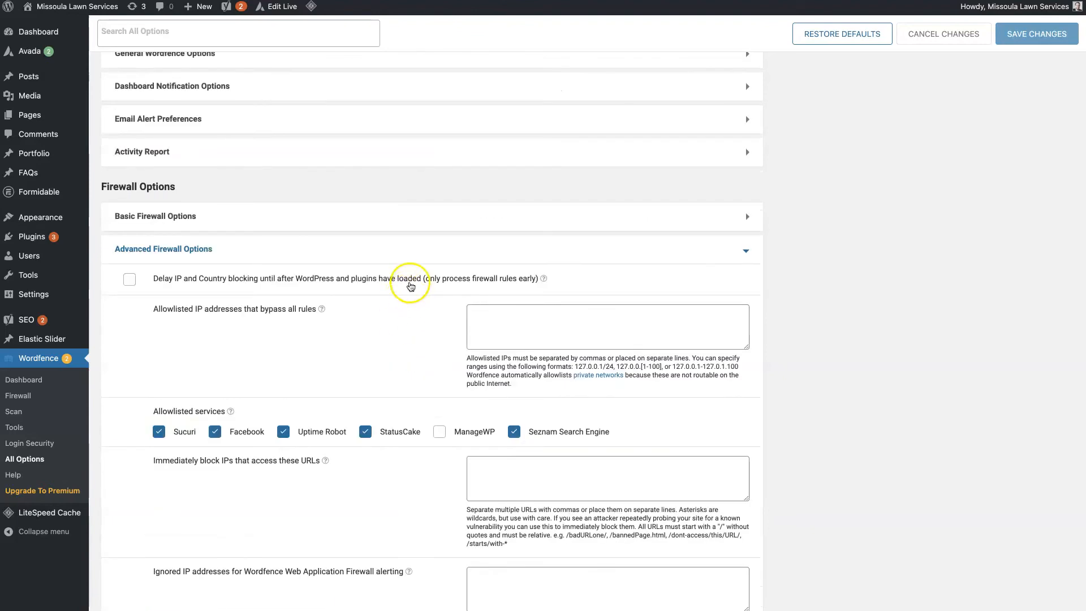
left_click(436, 257)
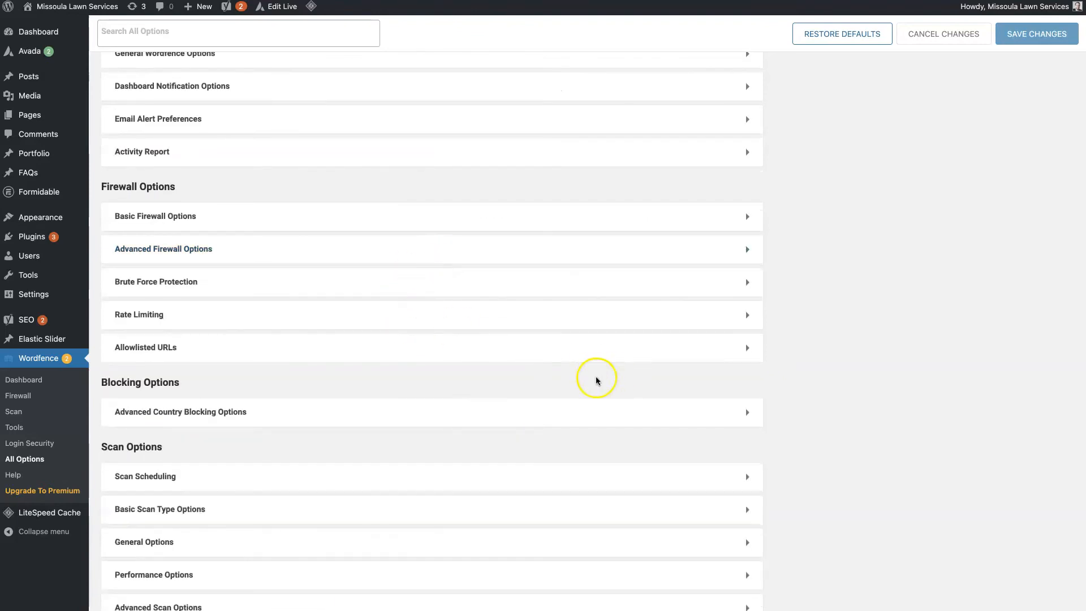
- Expand General Options under Scan Options, review the available scan checks, and collapse the section
scroll(547, 424, "down", 5)
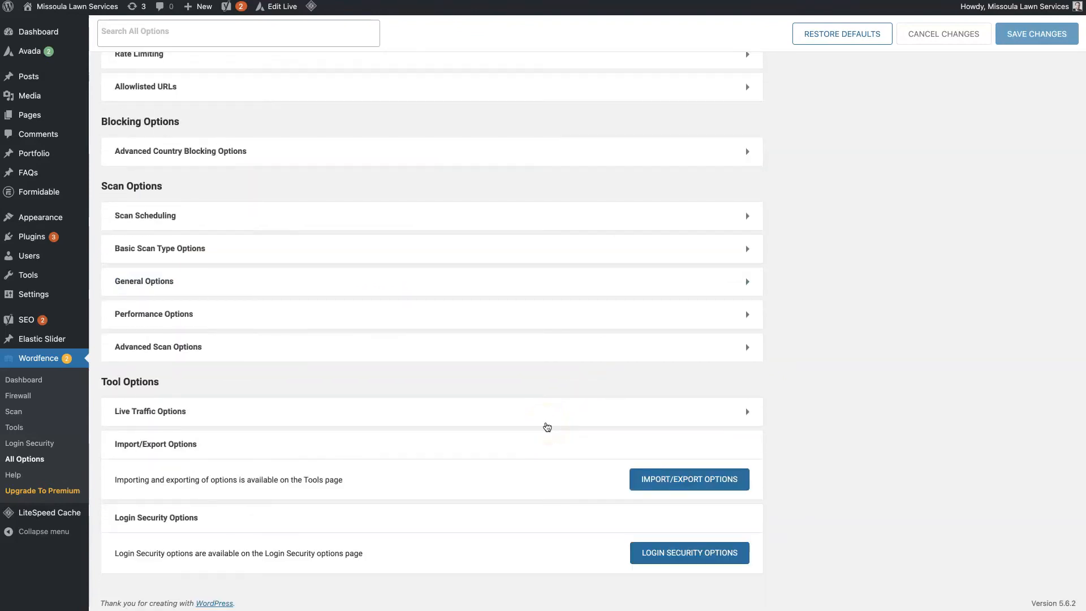
left_click(477, 284)
scroll(509, 397, "down", 4)
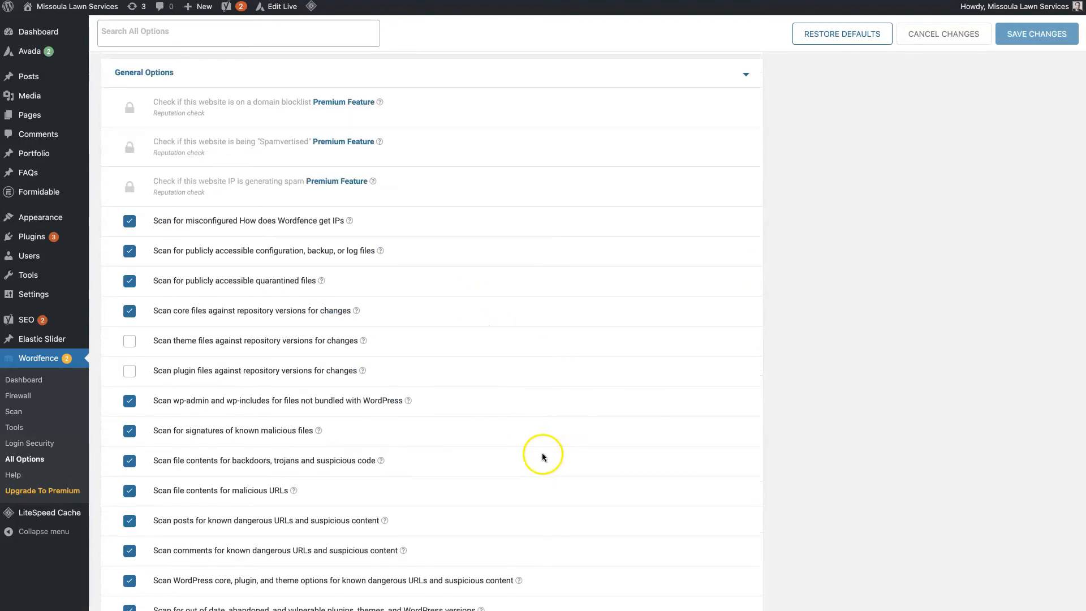
scroll(311, 537, "down", 4)
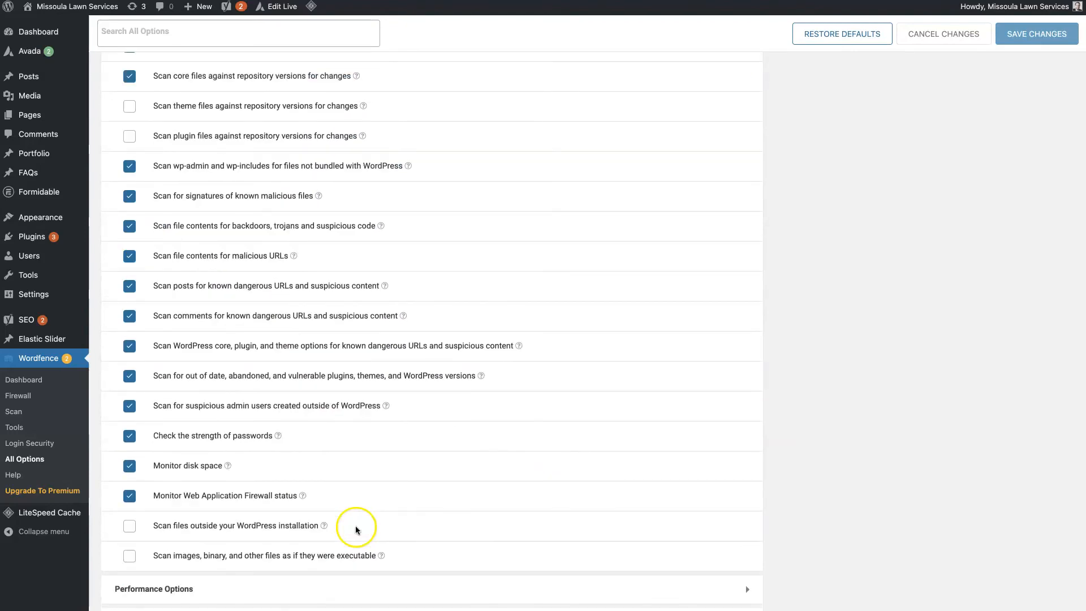
scroll(478, 473, "up", 9)
scroll(478, 472, "up", 1)
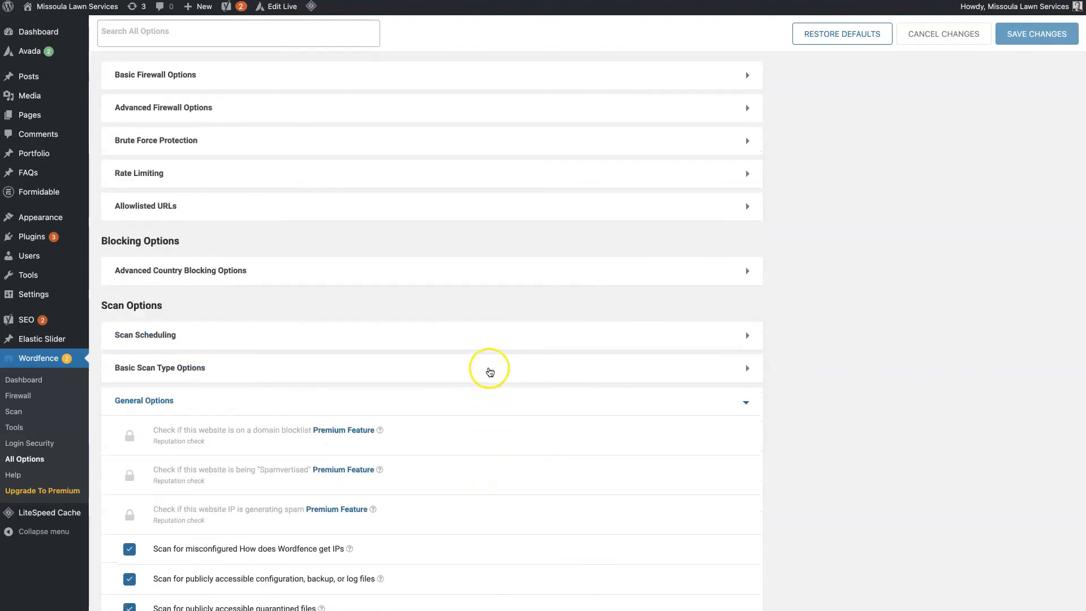
left_click(497, 404)
scroll(1073, 432, "up", 6)
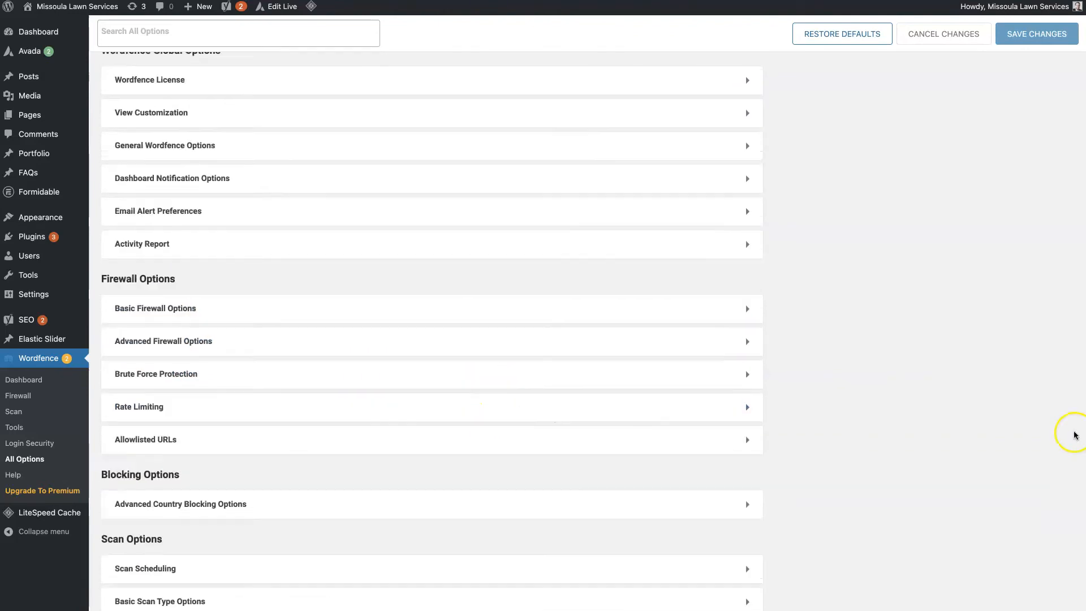